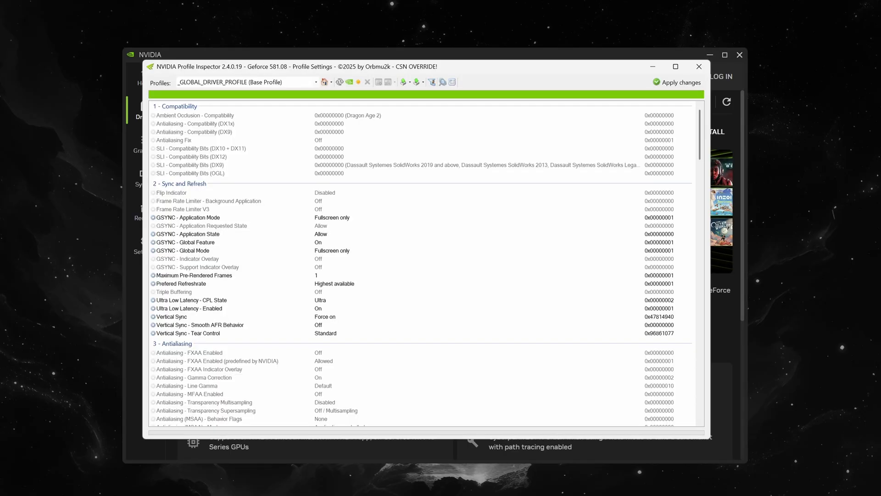
# Minimize NVIDIA App and scroll Profile Inspector's global profile down to the Override DLSS rows.
pyautogui.click(710, 54)
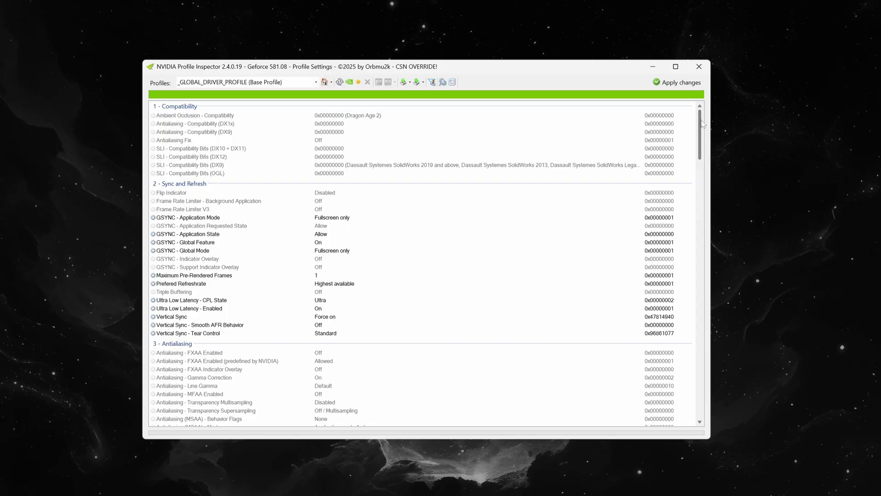
pyautogui.moveTo(701, 123); pyautogui.dragTo(728, 271)
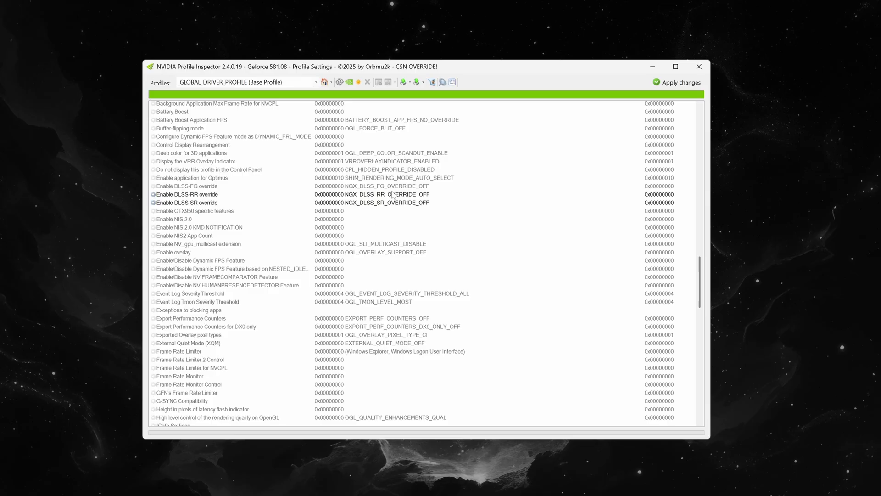
pyautogui.moveTo(702, 294); pyautogui.dragTo(706, 361)
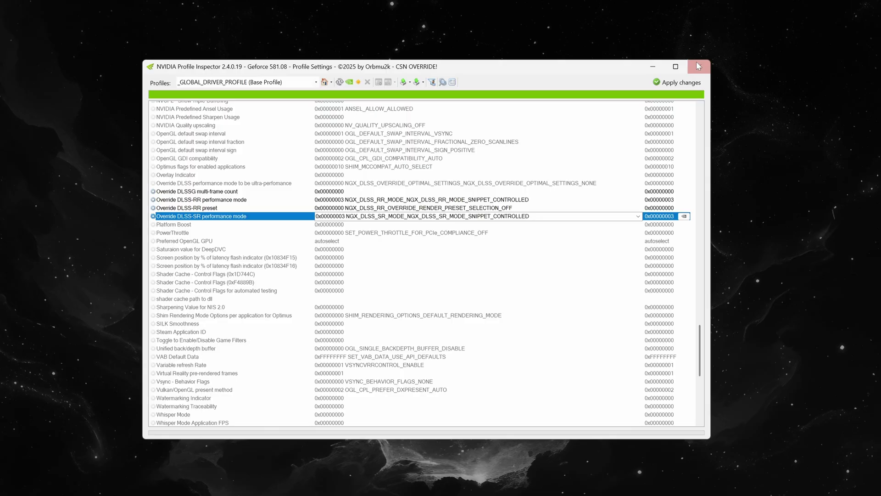
# Close NVIDIA Profile Inspector to get back to NVIDIA App's Home page.
pyautogui.click(697, 67)
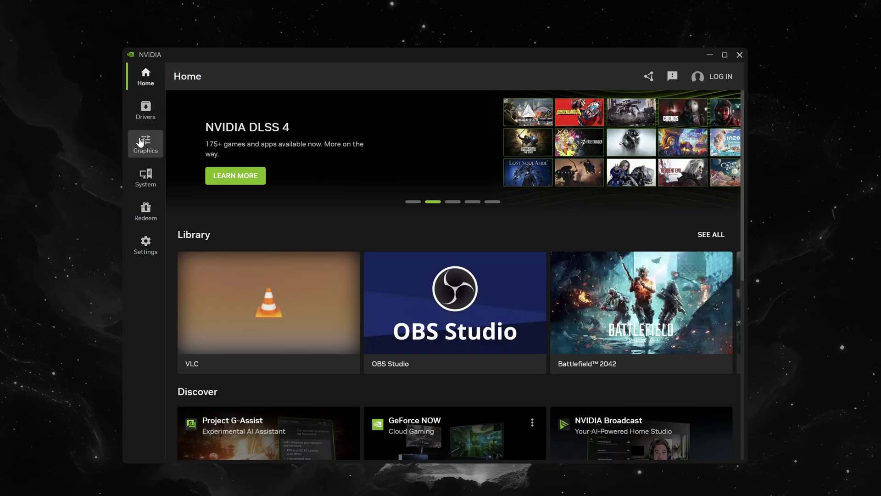
# In Graphics > Global Settings, open DLSS Override – Model Presets and try custom per-model presets.
pyautogui.click(145, 146)
pyautogui.click(283, 107)
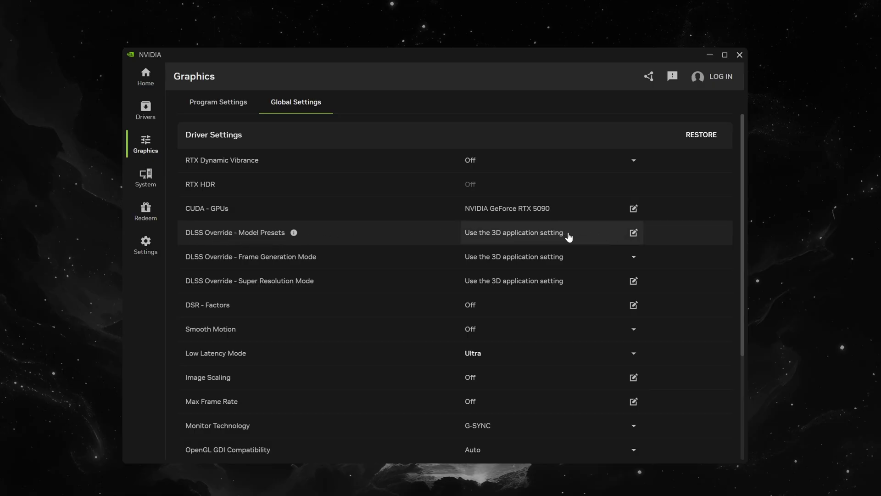
pyautogui.click(540, 235)
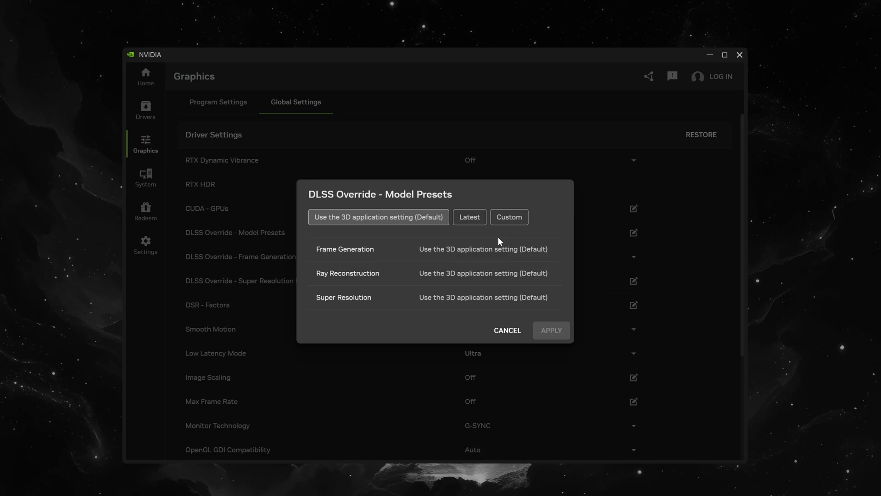
pyautogui.click(472, 222)
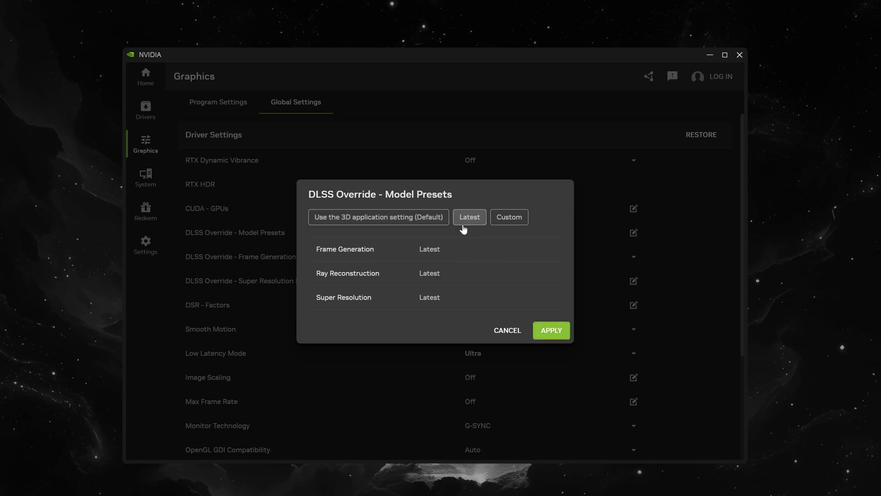
pyautogui.click(508, 219)
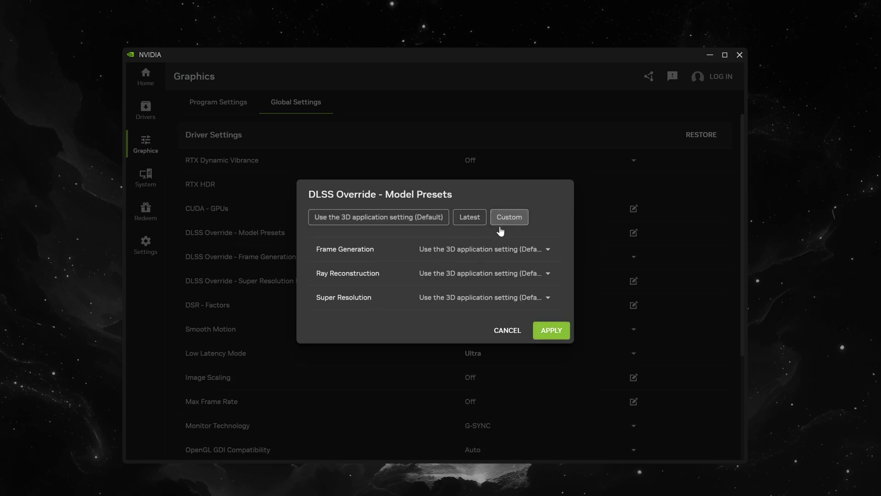
# Check the Frame Generation and Ray Reconstruction presets, then apply Latest for all DLSS models.
pyautogui.click(547, 250)
pyautogui.click(518, 271)
pyautogui.click(518, 271)
pyautogui.click(566, 216)
pyautogui.click(521, 249)
pyautogui.click(502, 285)
pyautogui.click(469, 217)
pyautogui.click(553, 331)
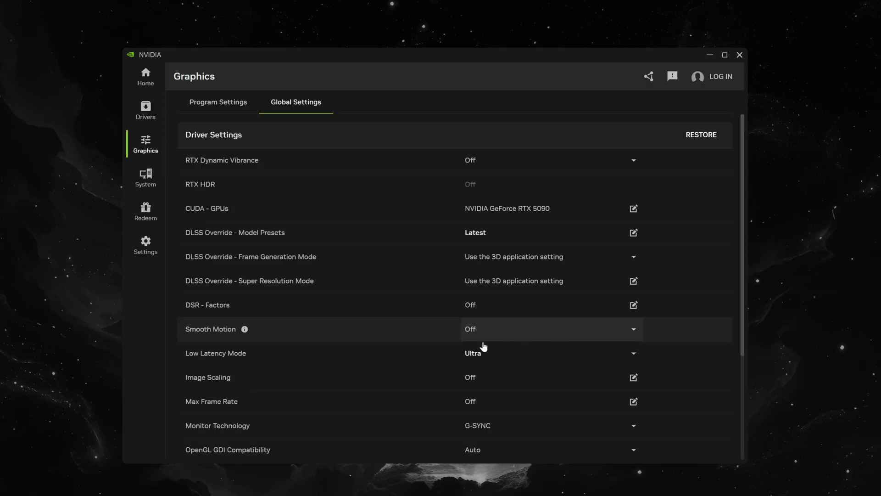
pyautogui.click(505, 257)
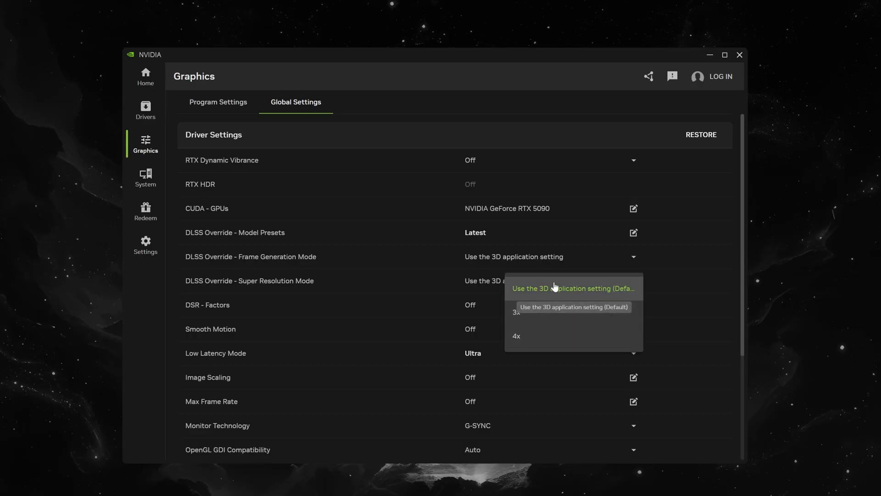
pyautogui.click(411, 241)
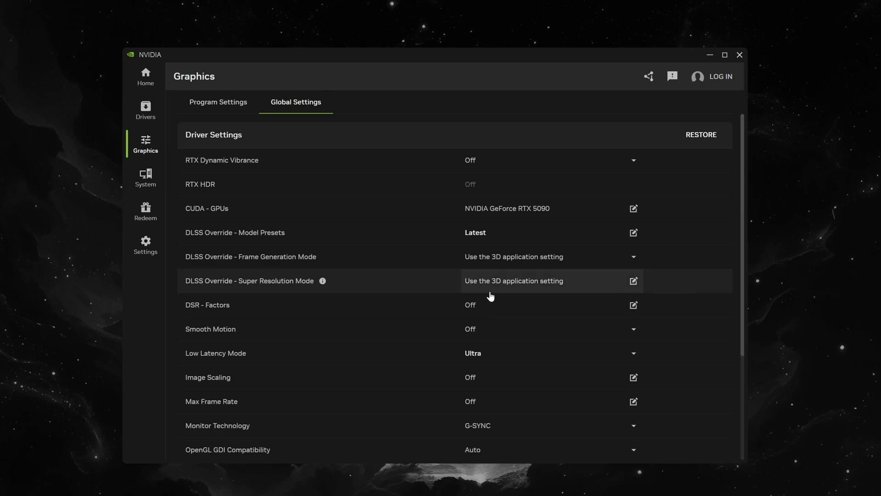
pyautogui.click(520, 281)
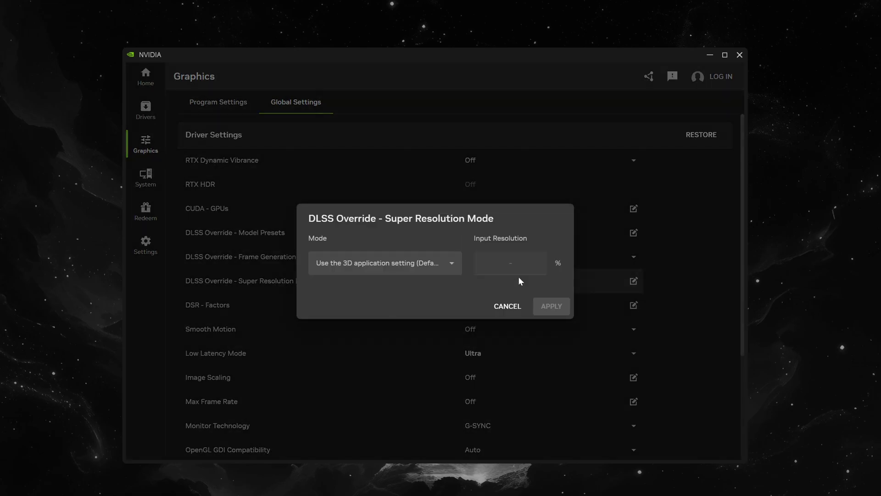
pyautogui.click(454, 264)
pyautogui.scroll(-1, 456, 328)
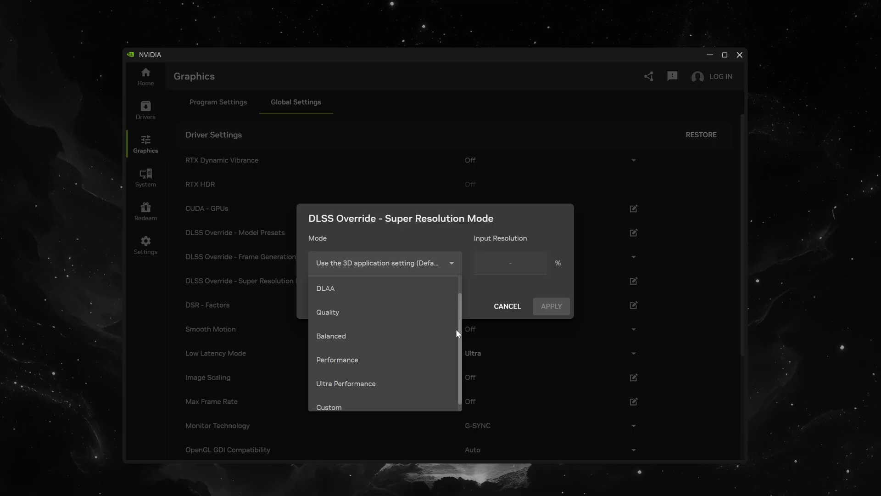
pyautogui.click(349, 379)
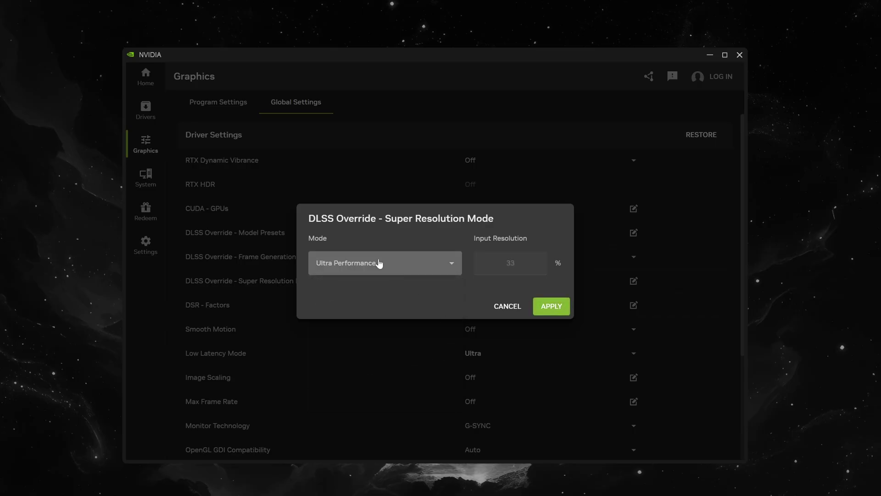
pyautogui.click(444, 265)
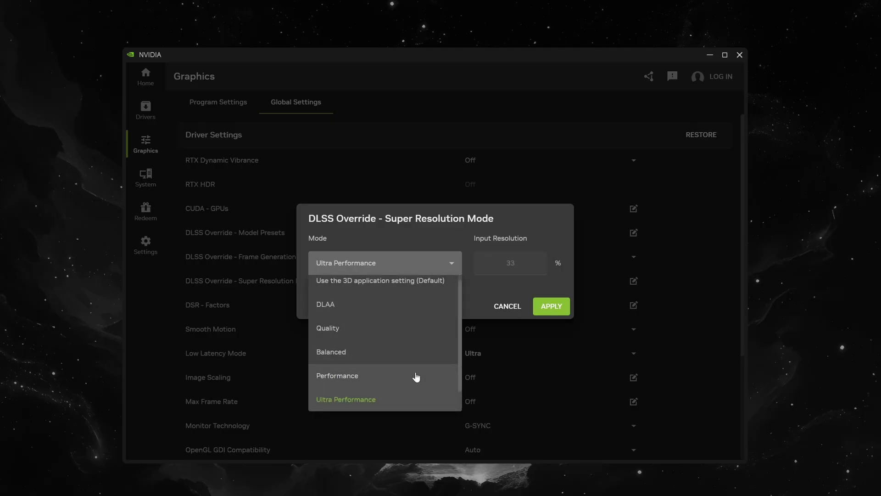
pyautogui.scroll(-1, 459, 372)
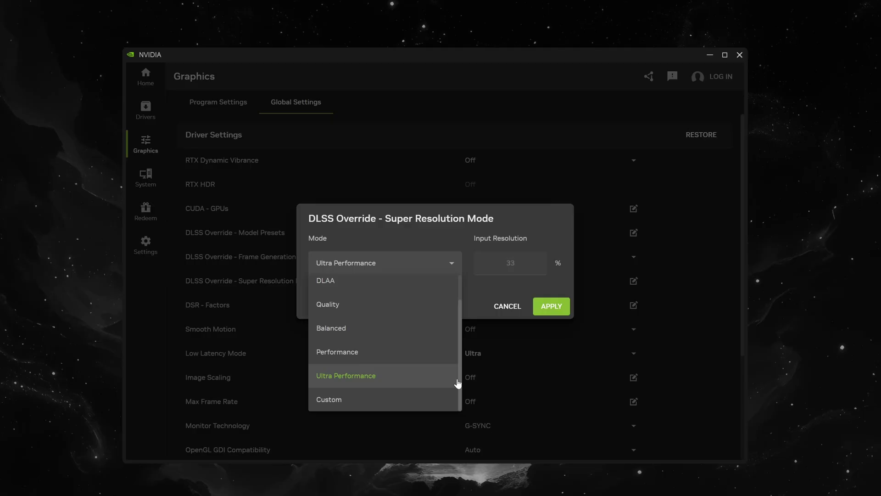
pyautogui.click(387, 399)
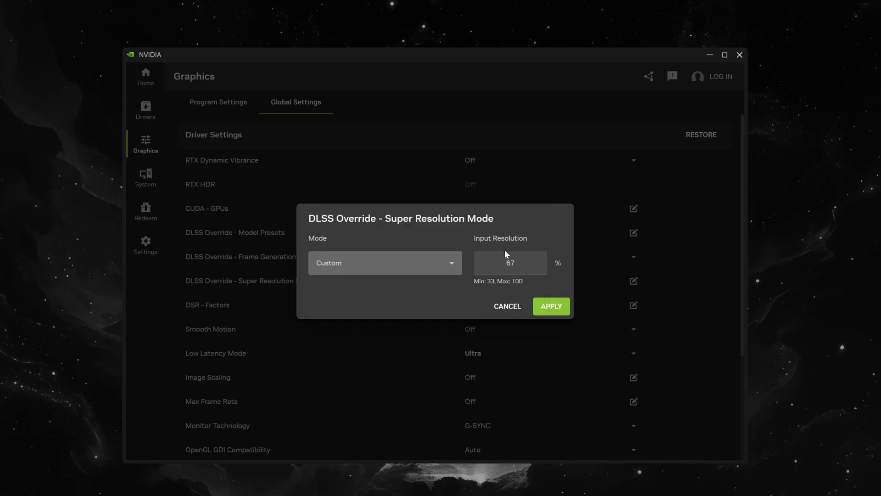
pyautogui.press('Tab')
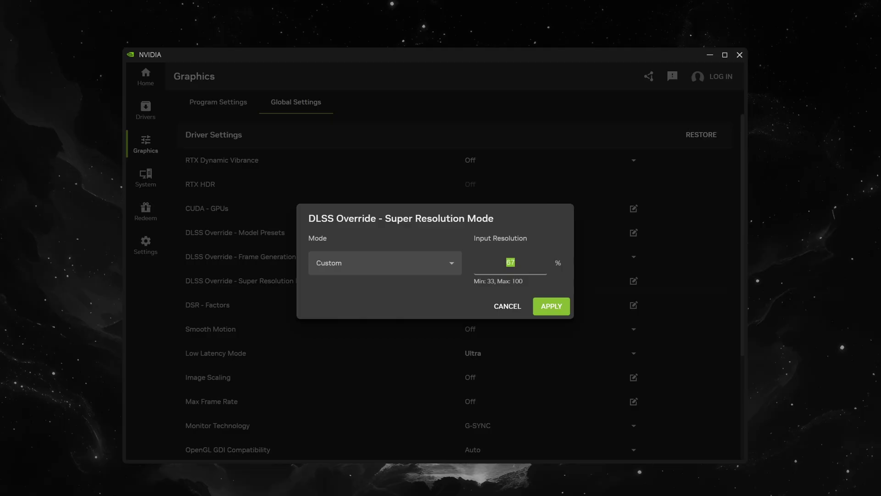
pyautogui.write('23')
pyautogui.hotkey('ctrl', 'a')
pyautogui.write('99')
pyautogui.click(449, 269)
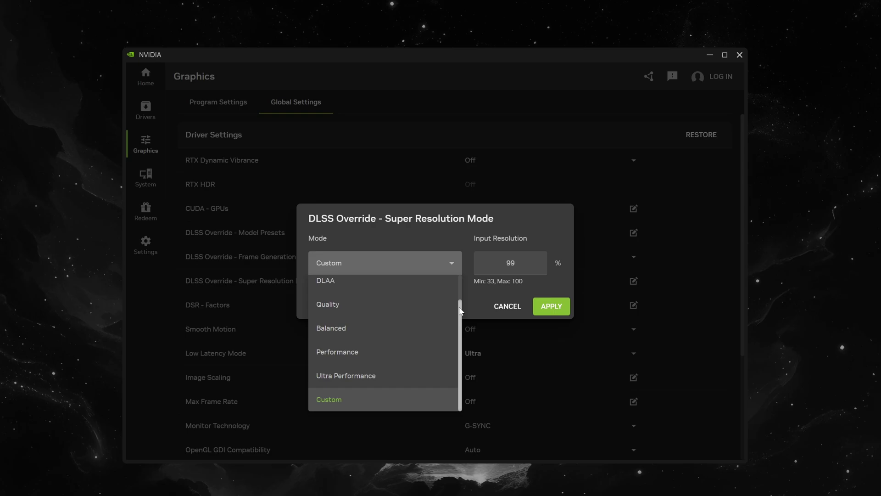
pyautogui.scroll(1, 458, 296)
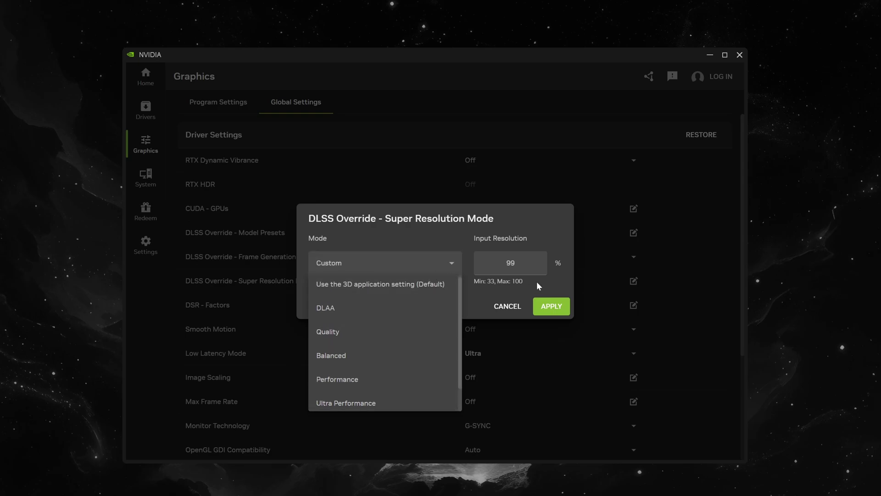
pyautogui.click(509, 306)
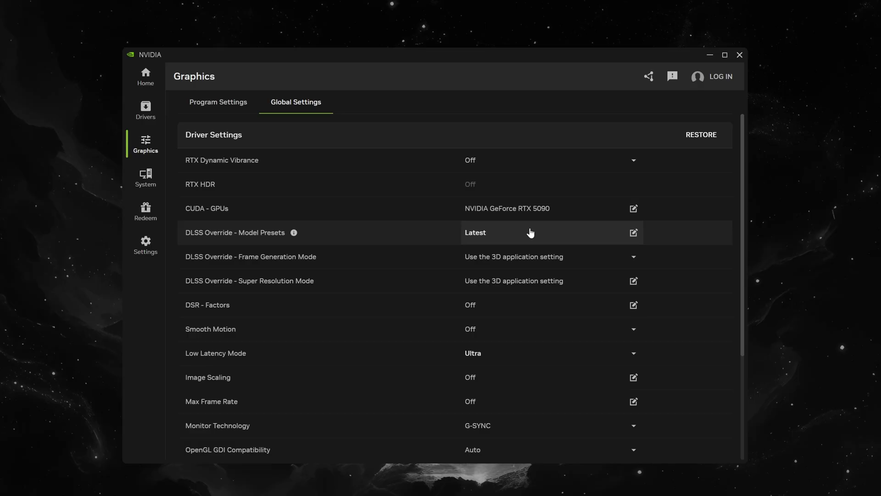
# Show the Alt+R statistics overlay, then open the in-game overlay with Alt+Z.
pyautogui.hotkey('alt', 'r')
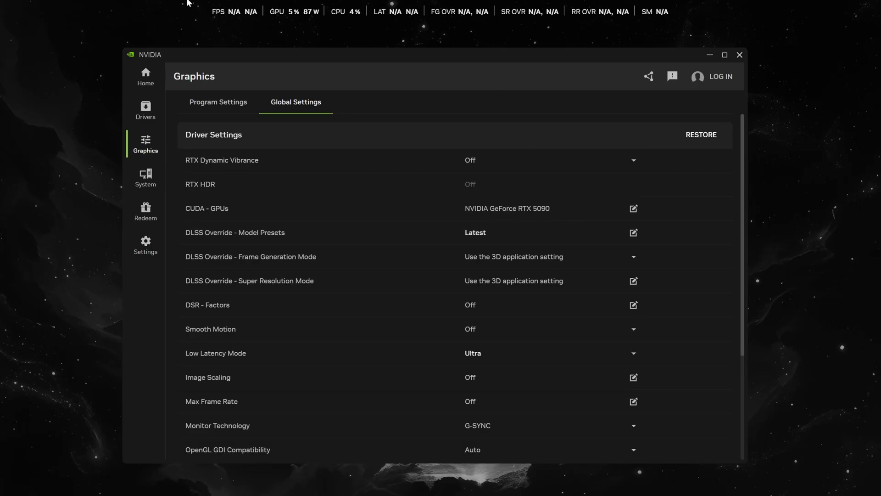
pyautogui.moveTo(188, 1); pyautogui.dragTo(684, 29)
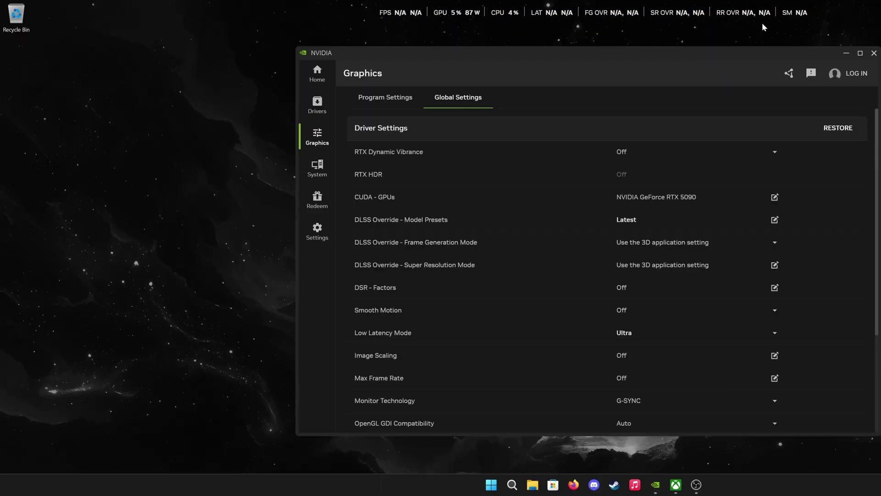
pyautogui.hotkey('alt', 'z')
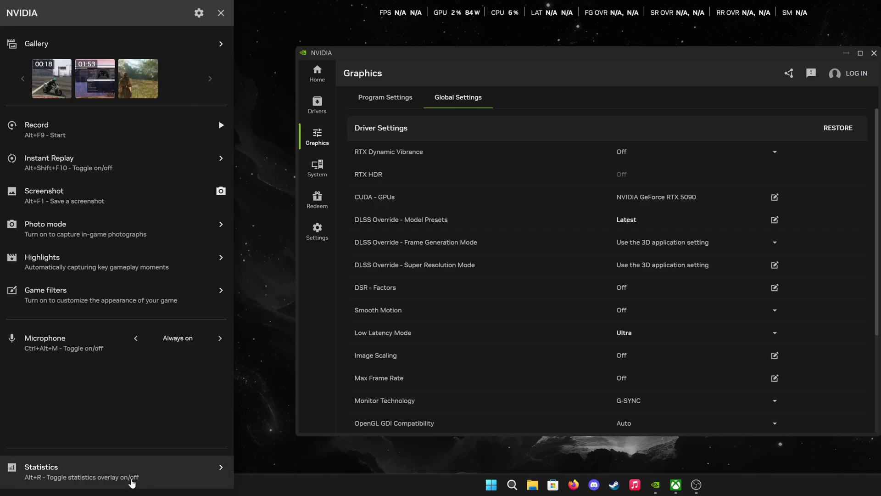
# Open overlay Statistics, cycle the view back to Custom, and list all metrics down to Features.
pyautogui.click(46, 471)
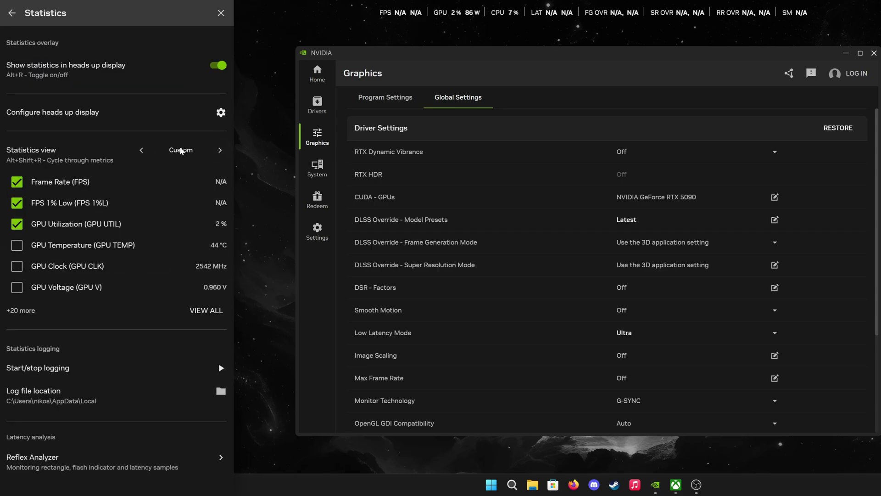
pyautogui.click(220, 150)
pyautogui.click(218, 154)
pyautogui.click(217, 154)
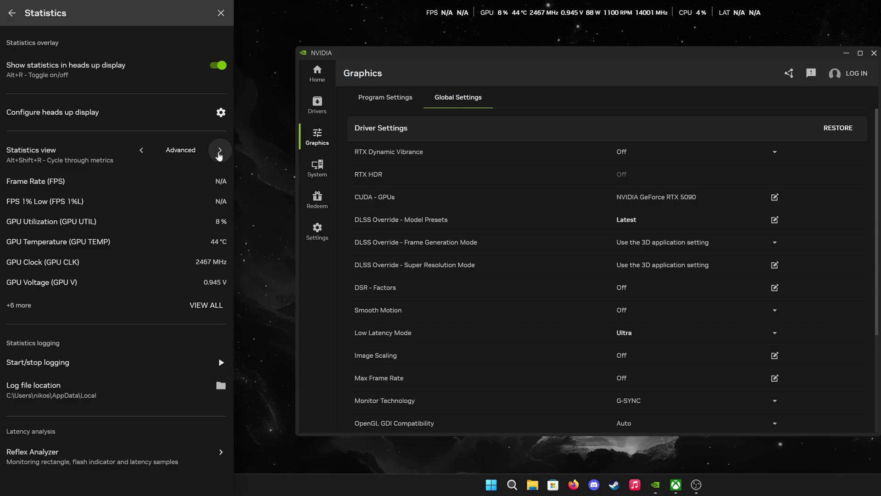
pyautogui.click(216, 156)
pyautogui.click(216, 154)
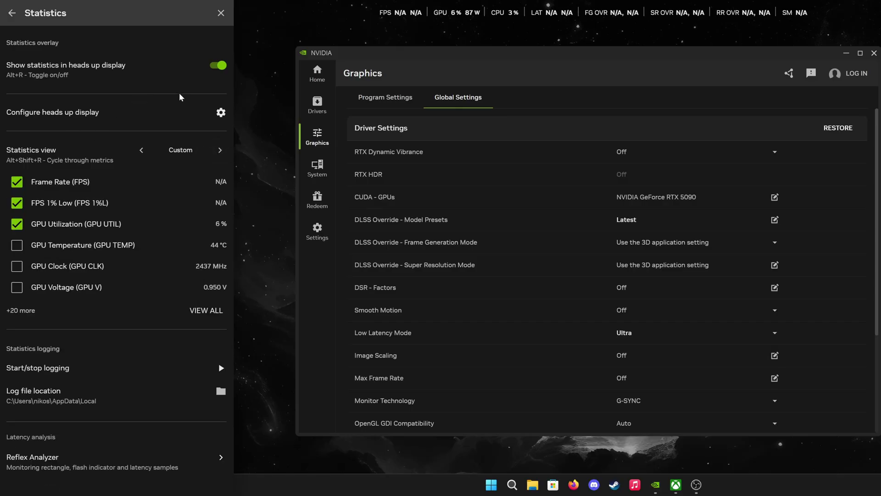
pyautogui.click(205, 310)
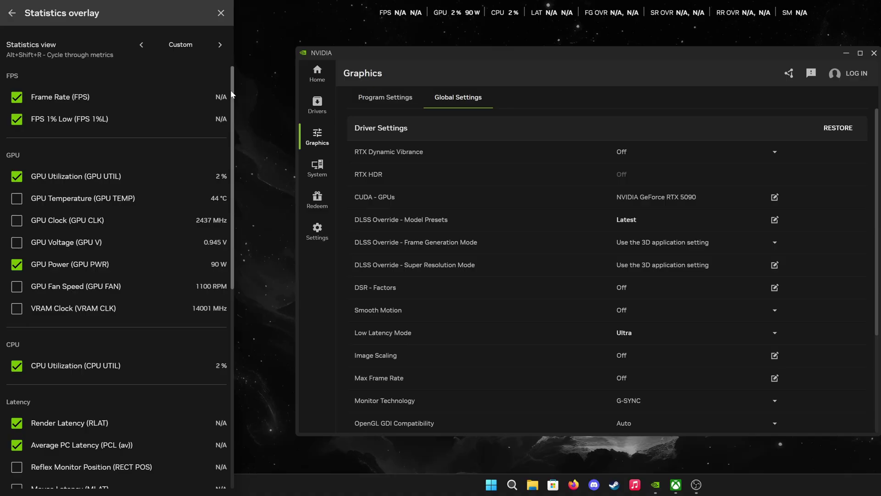
pyautogui.moveTo(230, 90); pyautogui.dragTo(223, 324)
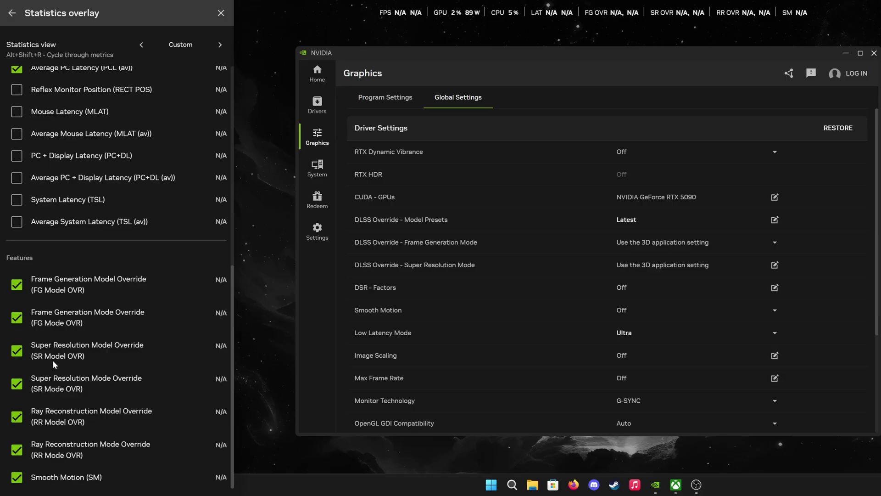
# Close the overlay and revert DLSS Override – Model Presets to Use the 3D application setting.
pyautogui.press('Escape')
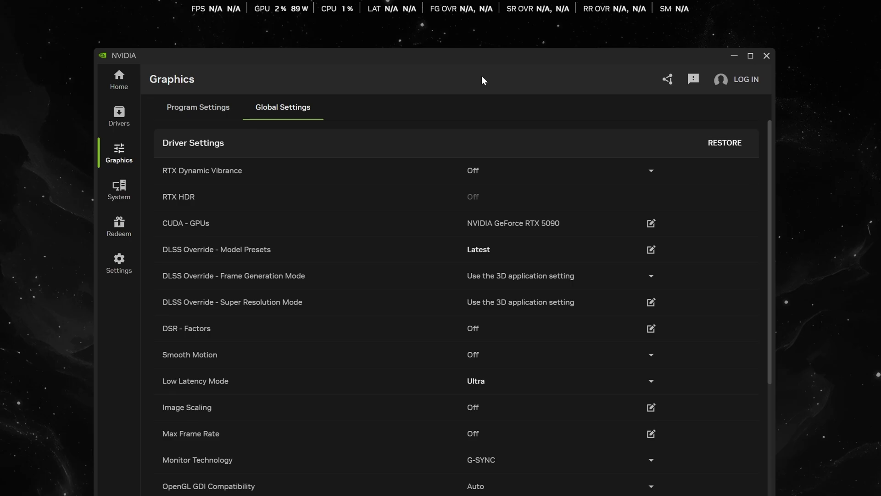
pyautogui.click(624, 250)
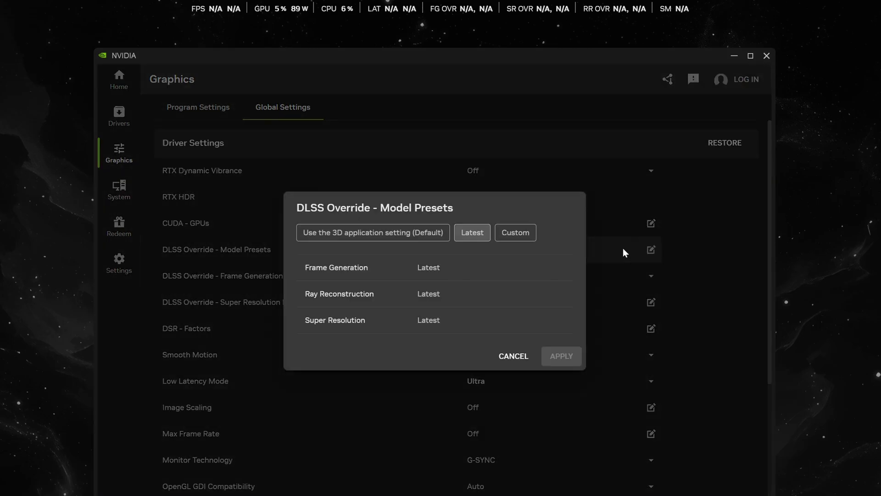
pyautogui.click(386, 234)
pyautogui.click(562, 357)
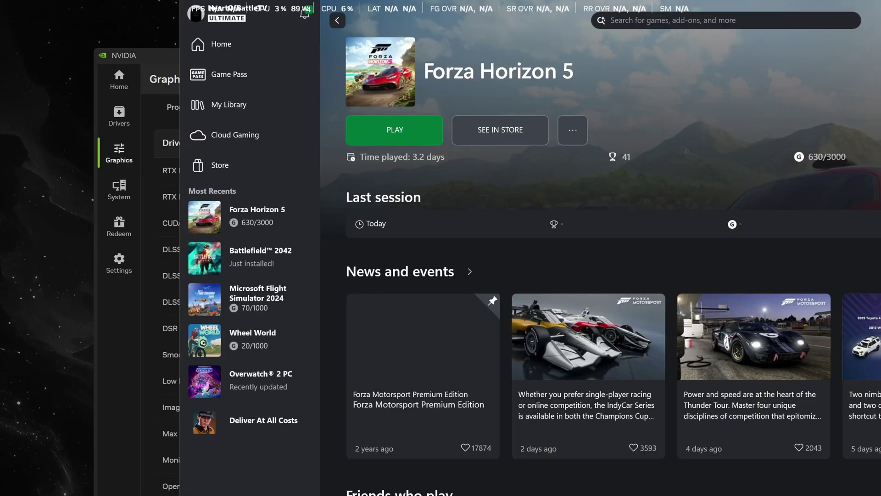
# Launch Forza Horizon 5 from the Xbox App and open its Settings > Video page.
pyautogui.click(205, 213)
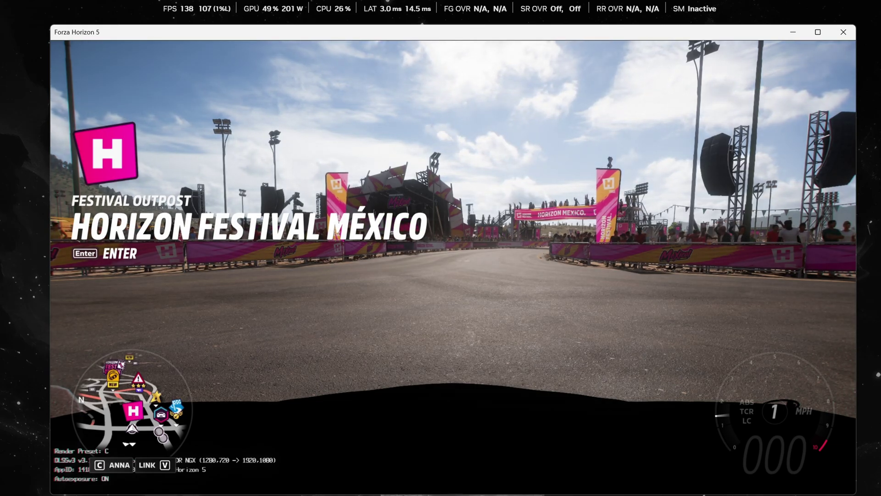
pyautogui.press('Escape')
pyautogui.click(725, 292)
pyautogui.click(184, 278)
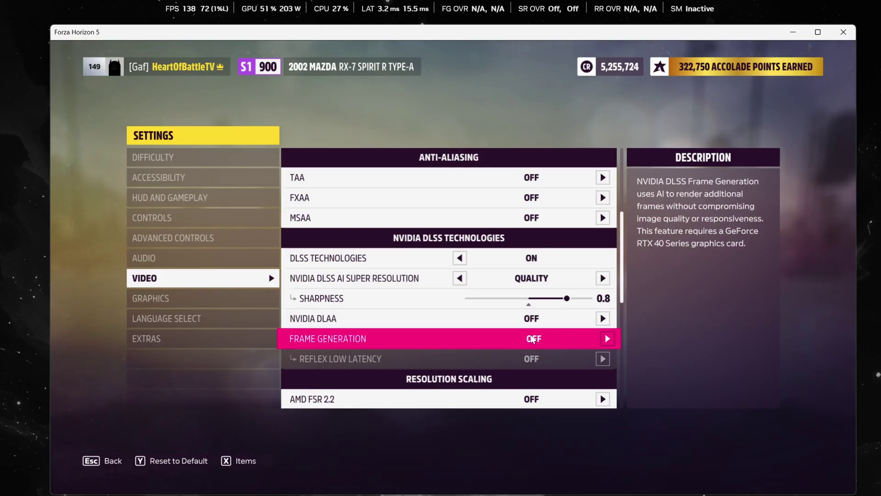
# Switch NVIDIA DLAA to ON in Forza Horizon 5's Video settings.
pyautogui.click(608, 319)
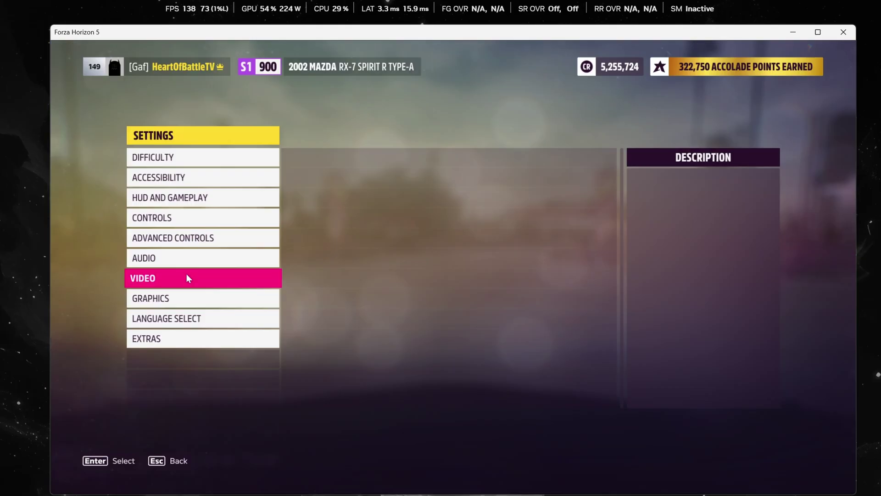
pyautogui.click(186, 278)
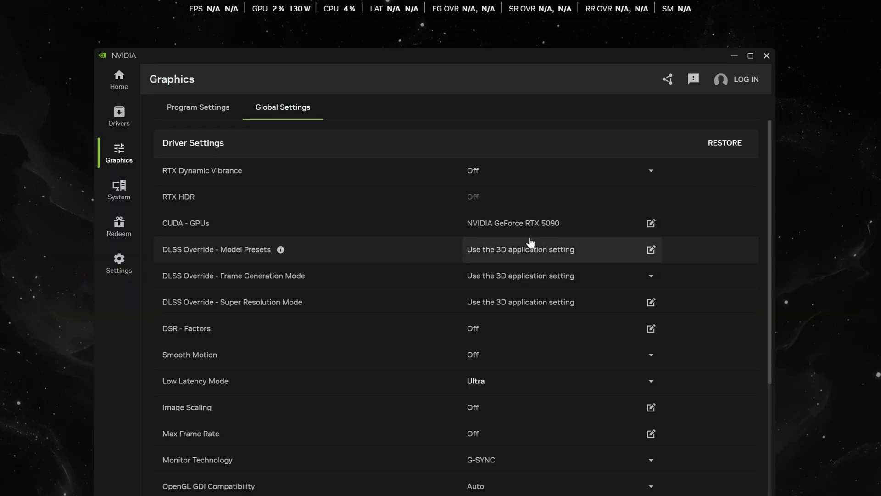
# Change the global DLSS Override – Model Presets to Latest and apply it.
pyautogui.click(579, 253)
pyautogui.click(469, 235)
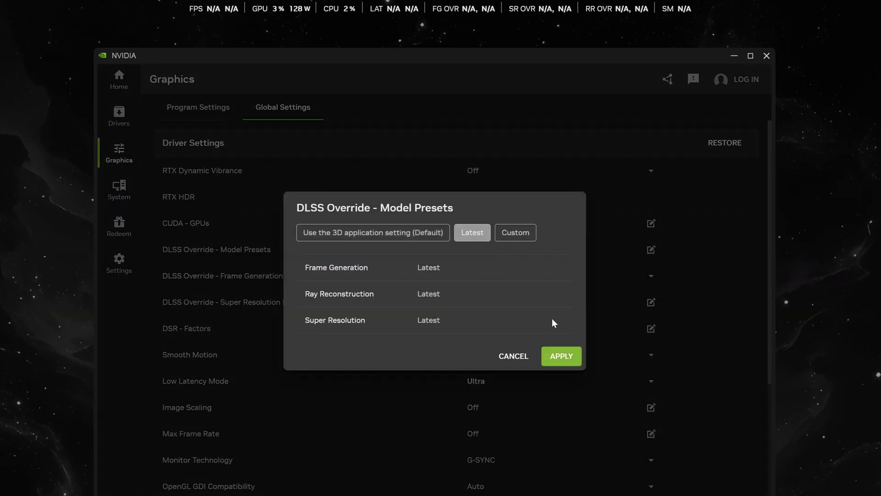
pyautogui.click(568, 359)
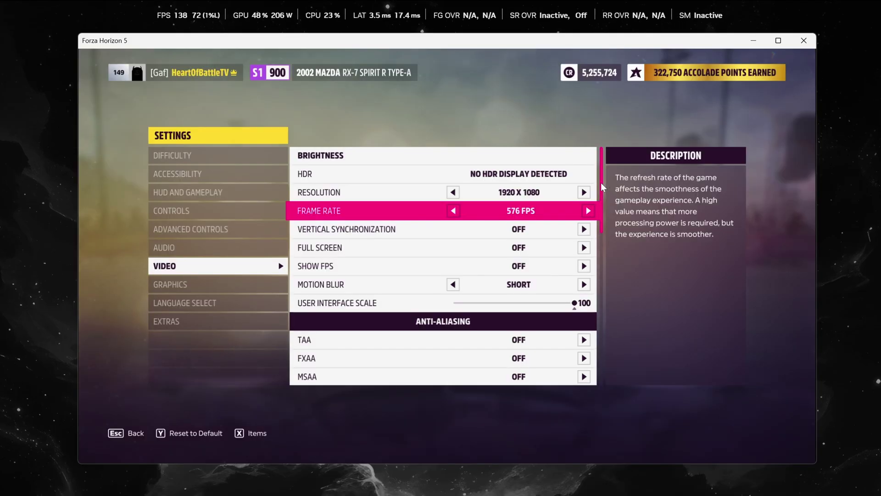
# Set DLSS Technologies ON and Frame Generation OFF, save, and resume driving.
pyautogui.scroll(-10, 602, 186)
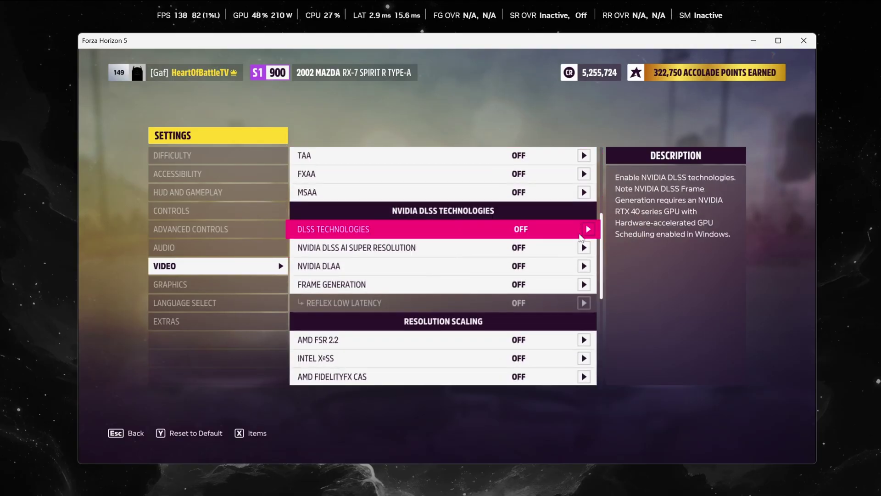
pyautogui.click(580, 234)
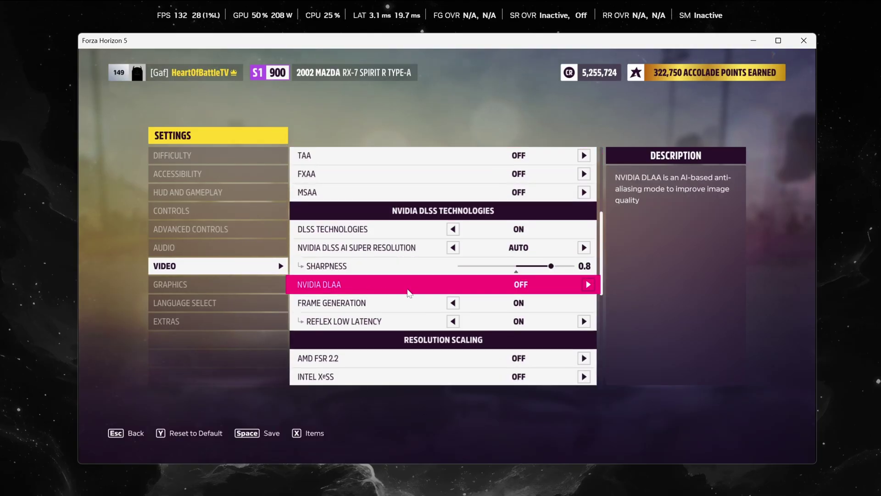
pyautogui.click(453, 303)
pyautogui.press('space')
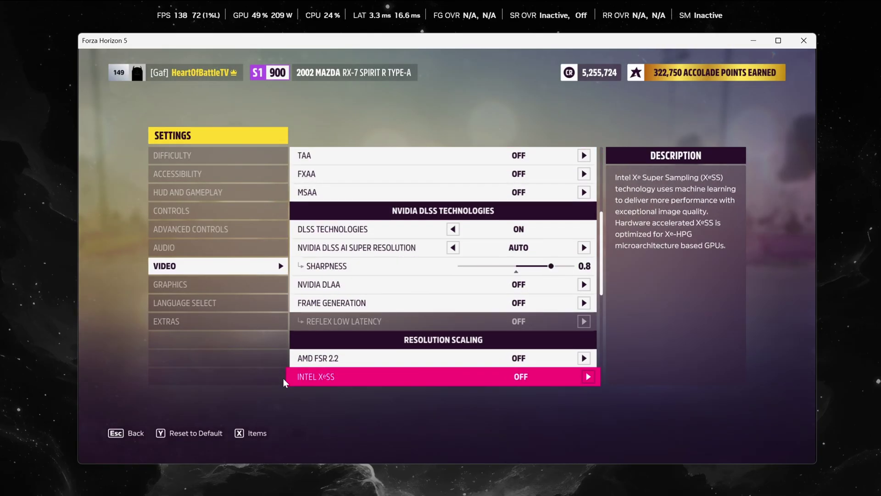
pyautogui.press('Escape')
pyautogui.press('Escape')
pyautogui.press('Escape')
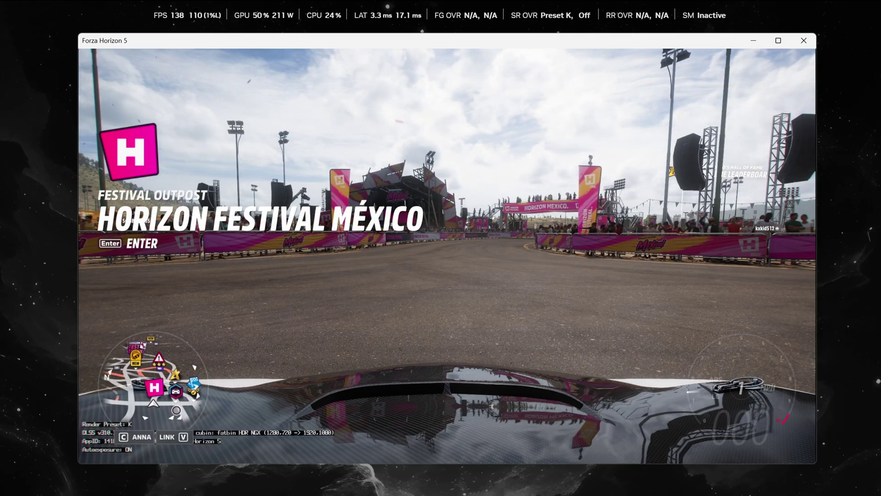
# Turn NVIDIA DLAA on in Forza Horizon 5's Video settings.
pyautogui.press('Escape')
pyautogui.click(701, 307)
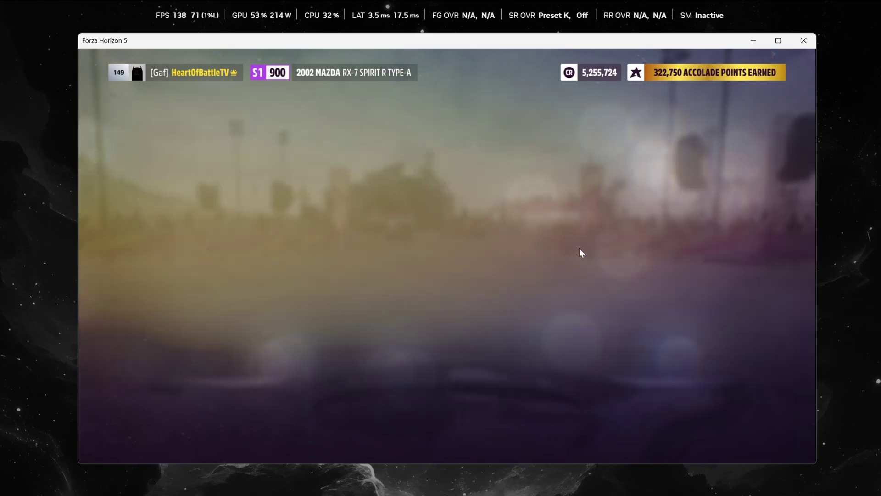
pyautogui.click(199, 265)
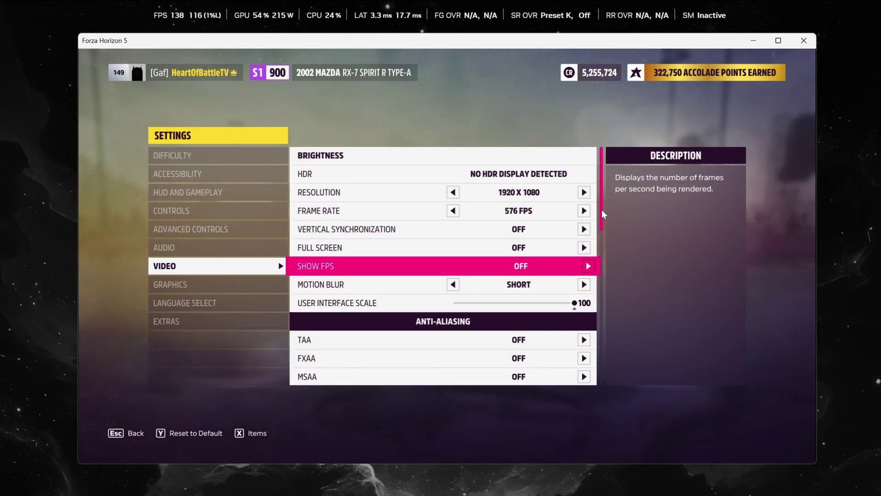
pyautogui.scroll(-5, 601, 229)
pyautogui.click(584, 283)
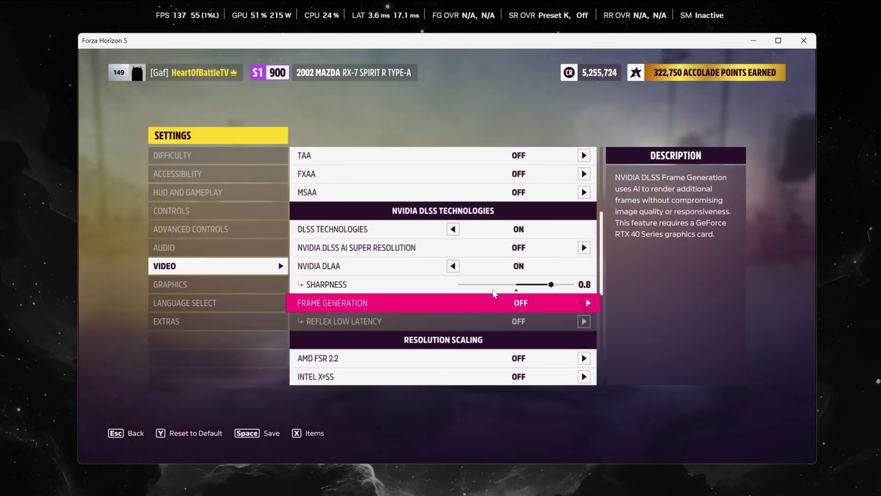
# Resume driving to check that the overlay reads render preset K, then pause again.
pyautogui.press('Escape')
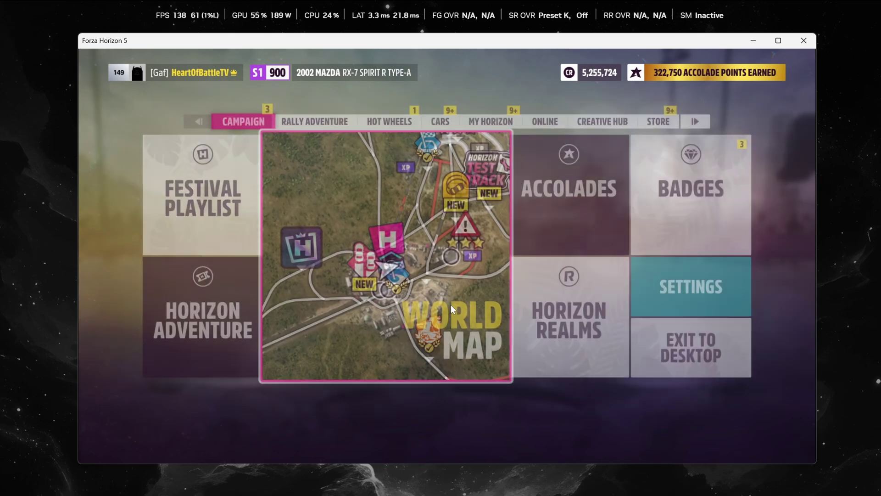
pyautogui.press('Escape')
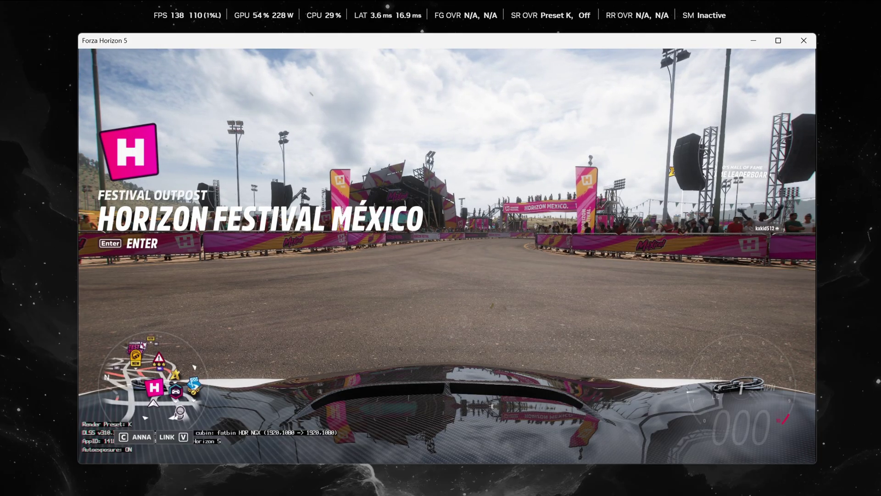
pyautogui.press('Escape')
# Scroll through Forza's Video settings, then resume driving with the overlay still showing Preset K.
pyautogui.press('Return')
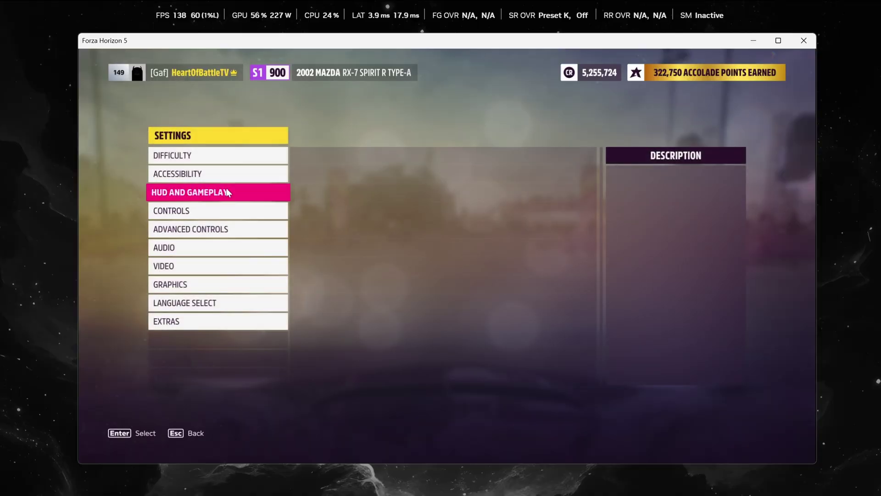
pyautogui.click(222, 269)
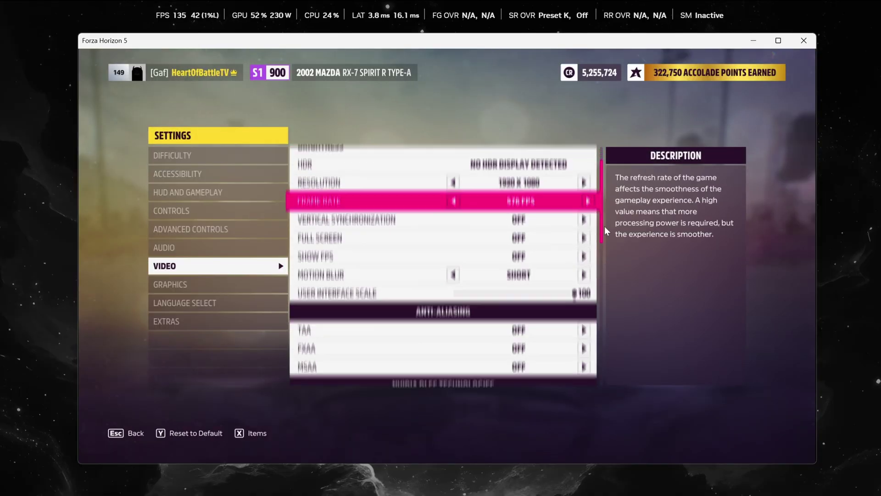
pyautogui.moveTo(606, 231); pyautogui.dragTo(602, 349)
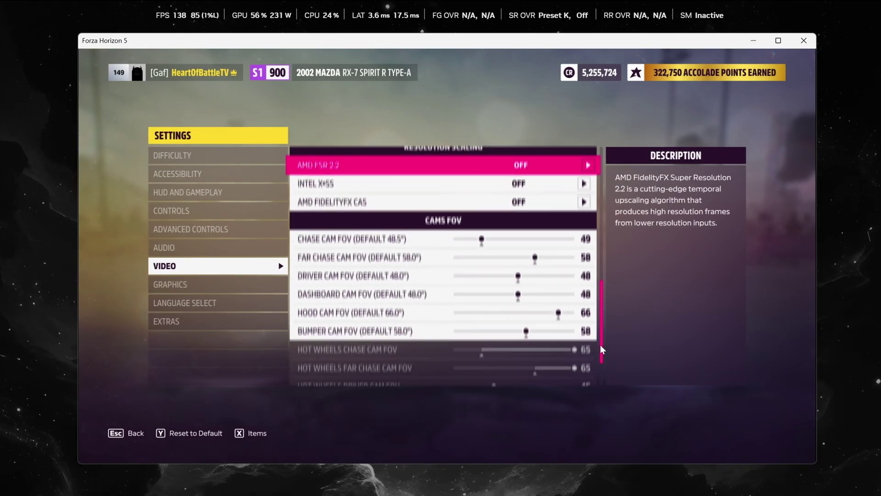
pyautogui.press('Escape')
pyautogui.press('Escape')
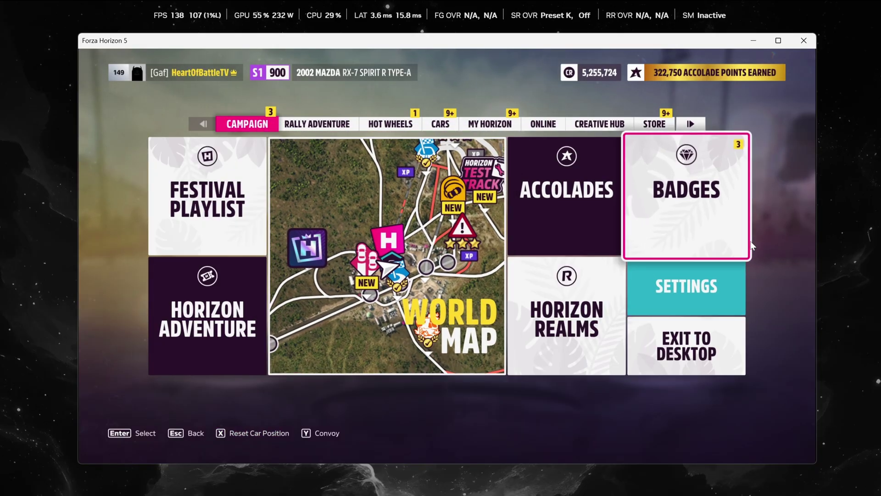
pyautogui.press('Escape')
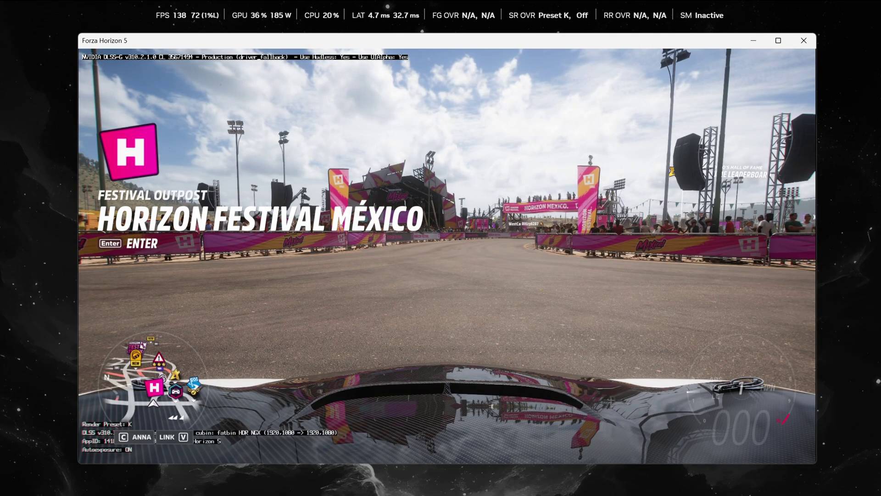
# Exit Forza Horizon 5 to the desktop.
pyautogui.press('Escape')
pyautogui.click(704, 358)
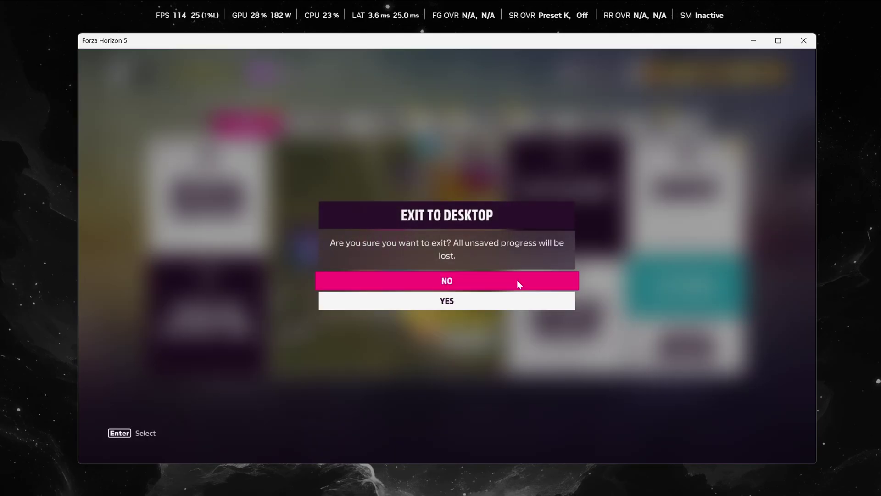
pyautogui.click(495, 304)
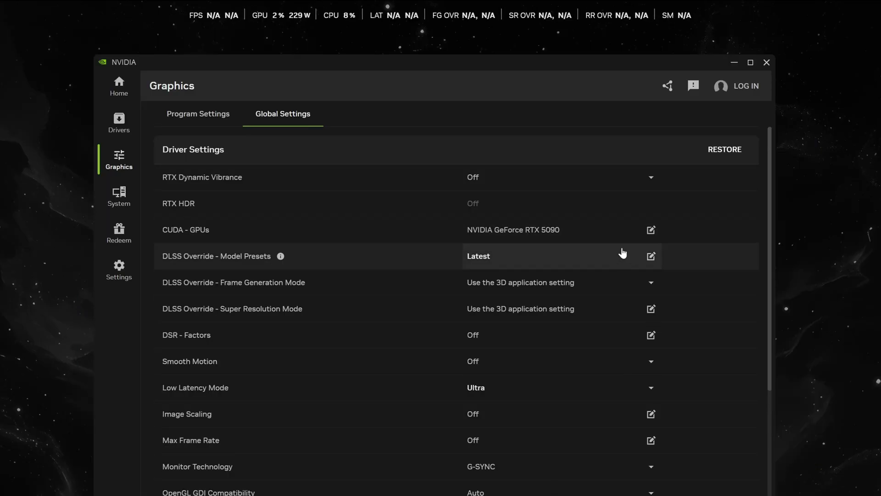
# Set NVIDIA App's global DLSS Override - Model Presets to Default and apply.
pyautogui.click(650, 253)
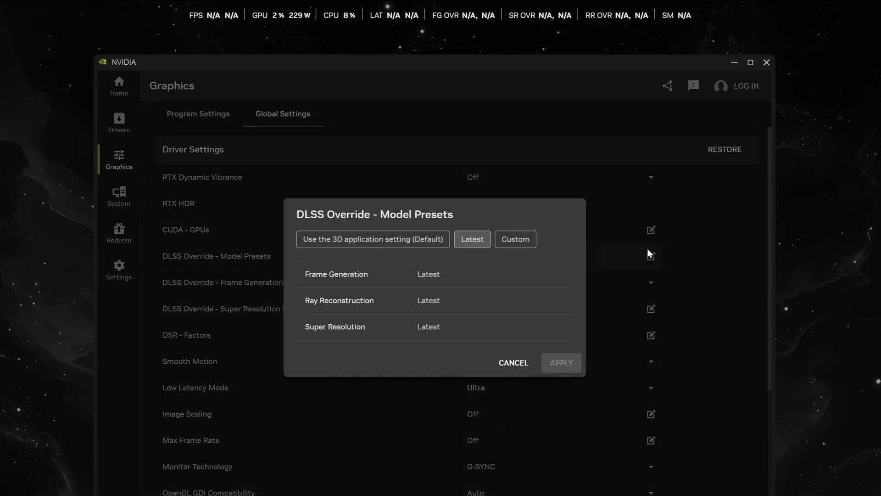
pyautogui.click(387, 238)
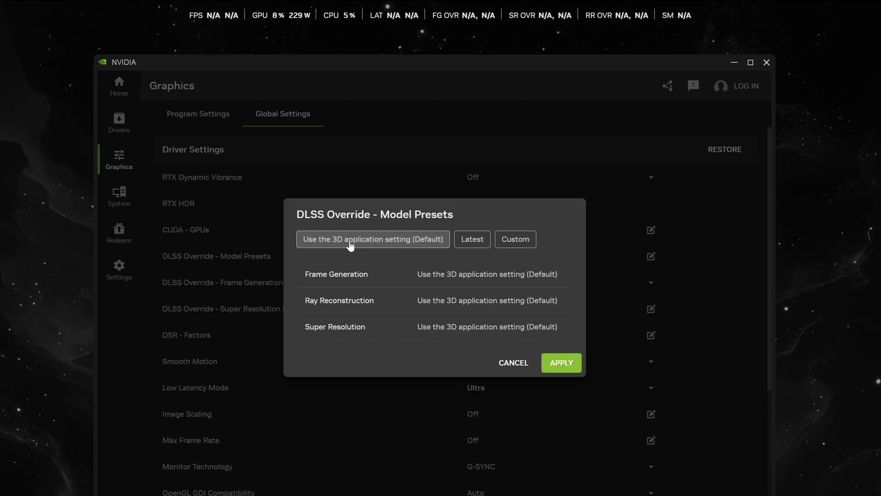
pyautogui.click(566, 361)
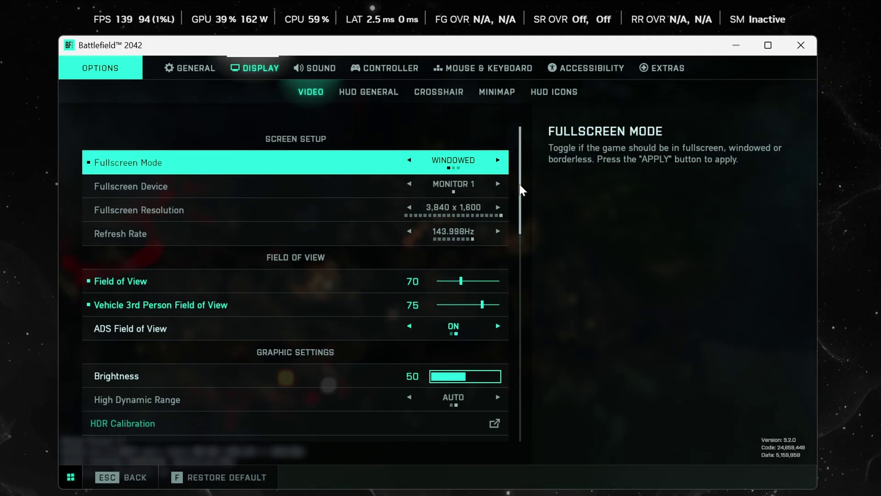
# Deploy at A1 in Battlefield 2042 and check the overlay shows Render Preset C.
pyautogui.moveTo(519, 182); pyautogui.dragTo(522, 434)
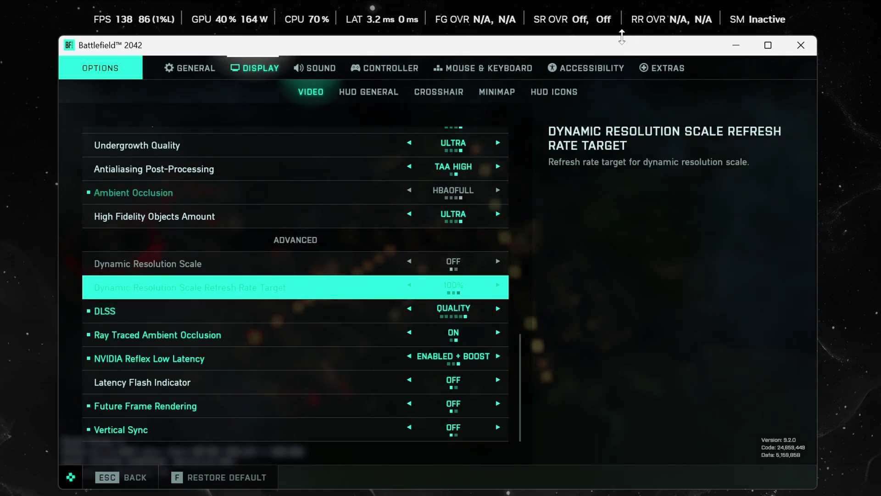
pyautogui.press('Escape')
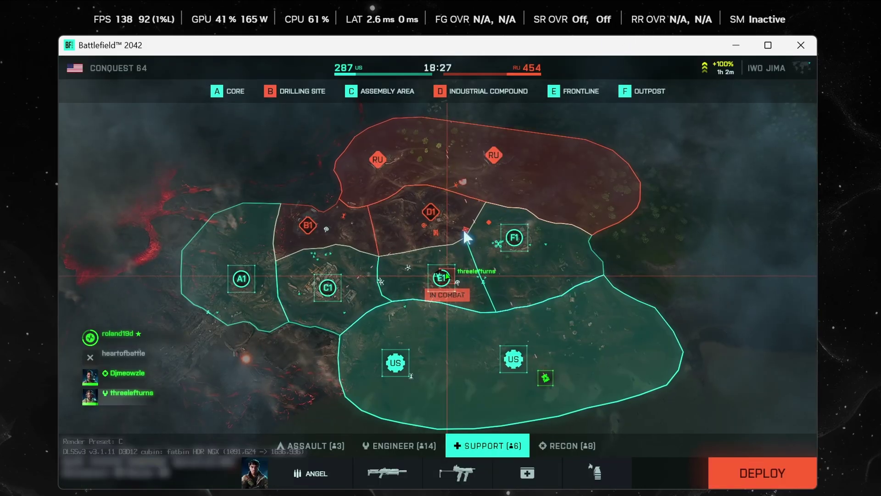
pyautogui.click(242, 278)
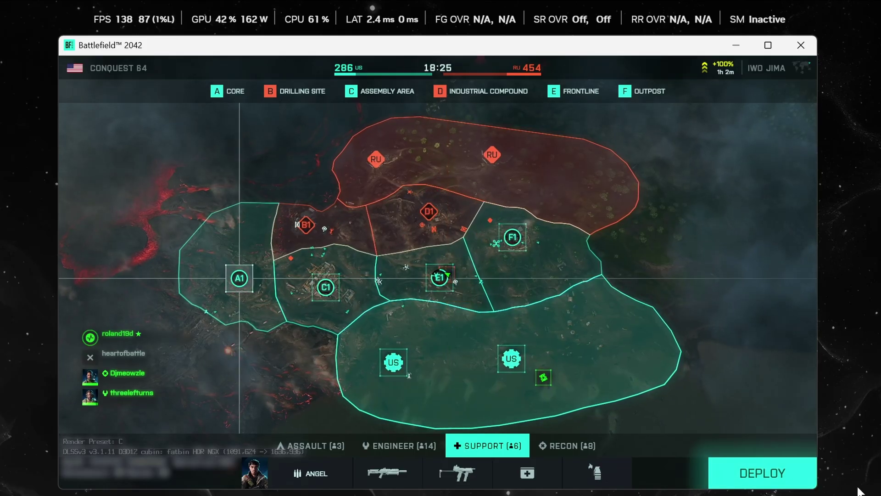
pyautogui.press('space')
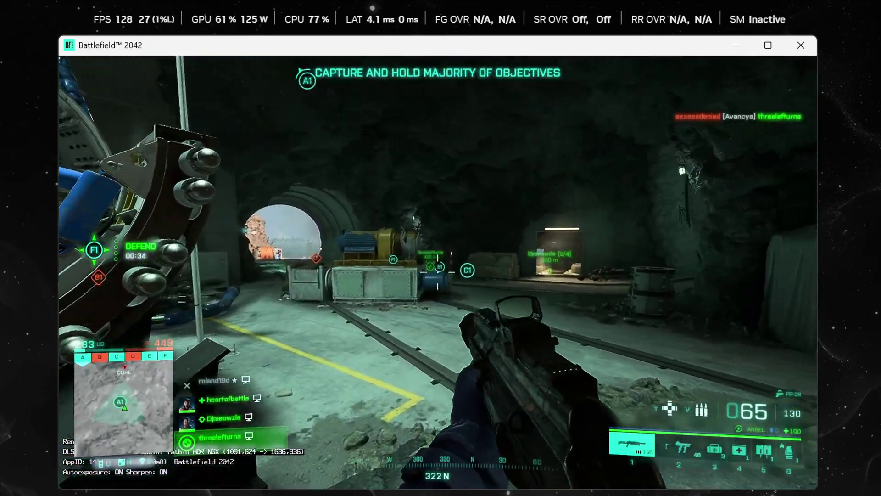
pyautogui.press('w')
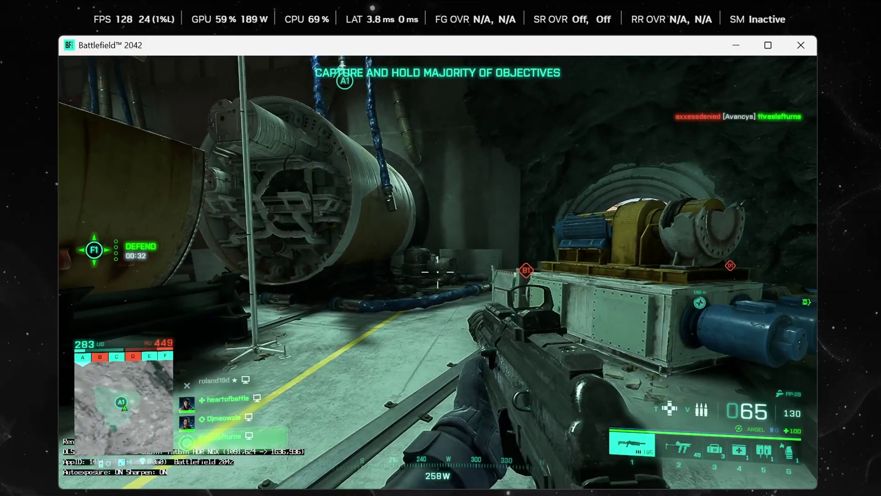
pyautogui.press('Escape')
pyautogui.press('Escape')
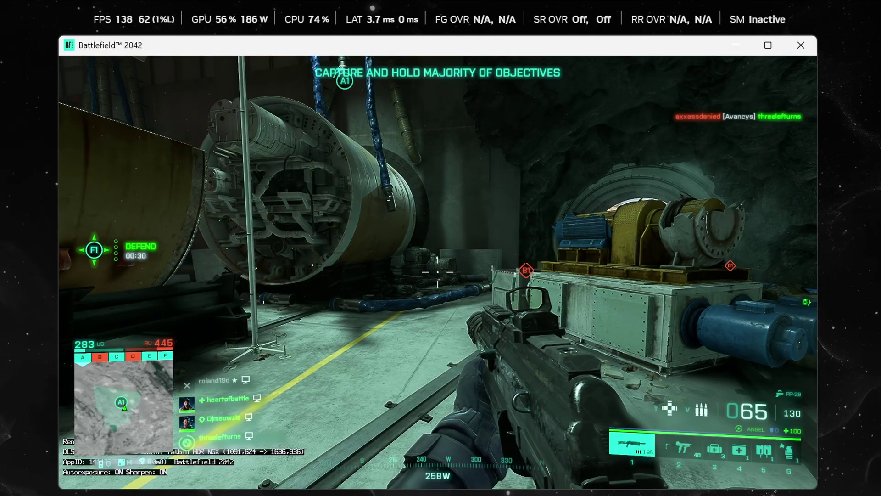
pyautogui.press('w')
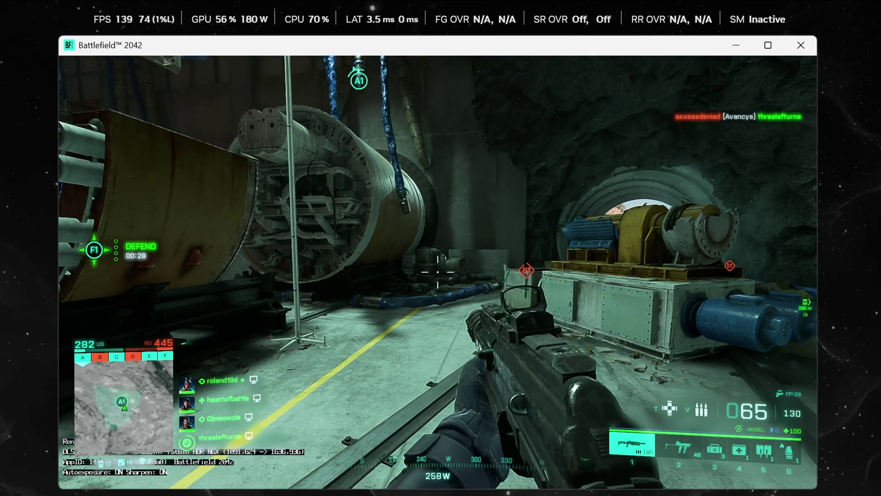
# Set NVIDIA App's DLSS Override - Model Presets back to Latest and apply.
pyautogui.press('Escape')
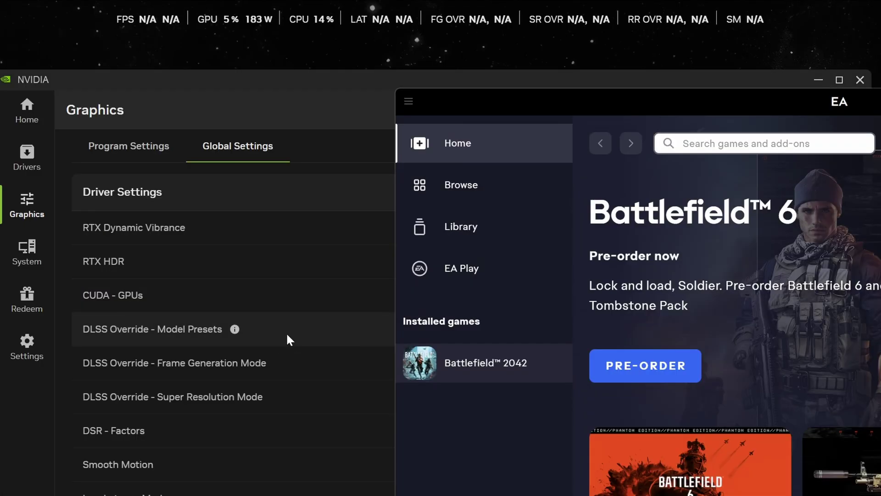
pyautogui.click(288, 338)
pyautogui.click(595, 467)
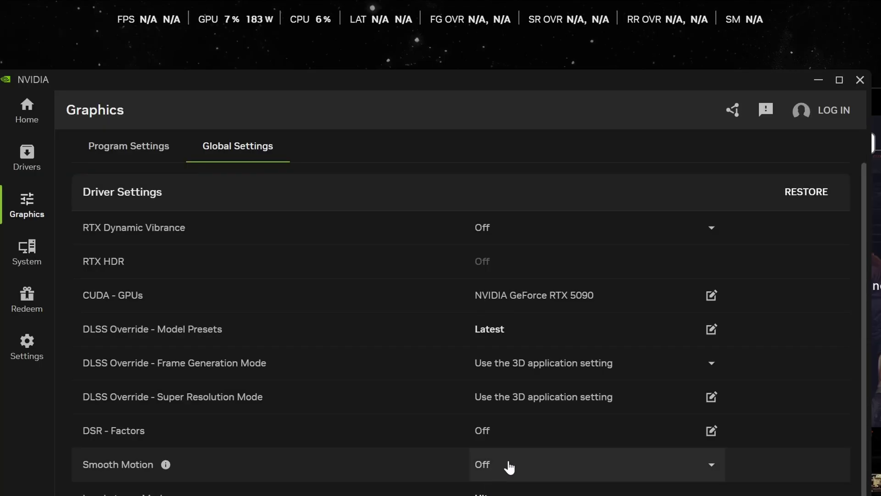
# Minimize NVIDIA App to reveal Battlefield 2042's deploy screen reporting Render Preset K.
pyautogui.click(817, 82)
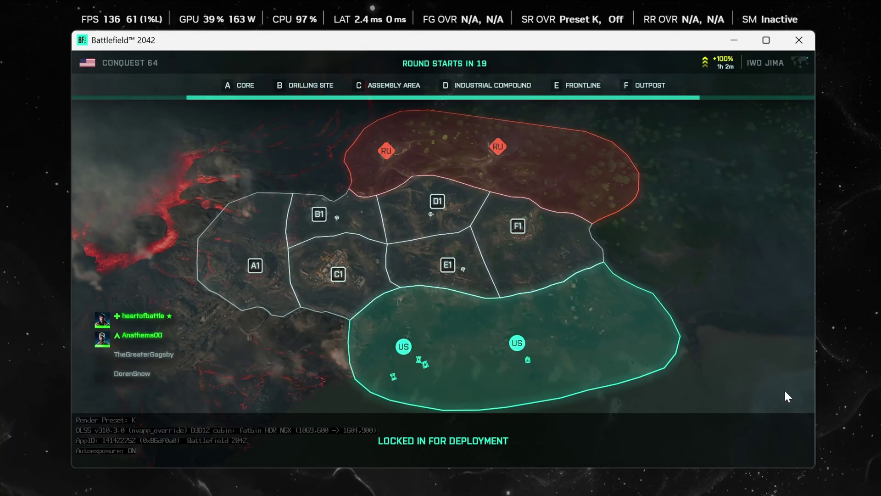